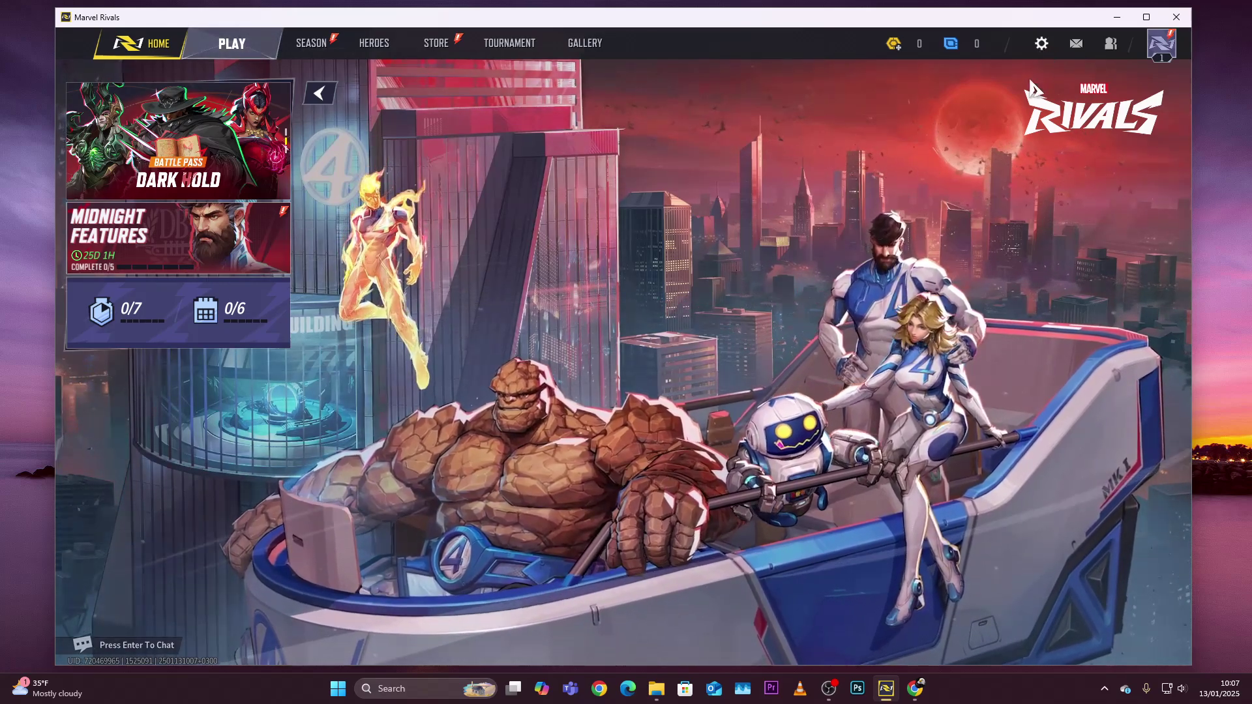
Bring up the system menu with Esc, dismiss it, then reopen it from the gear icon
key(Escape)
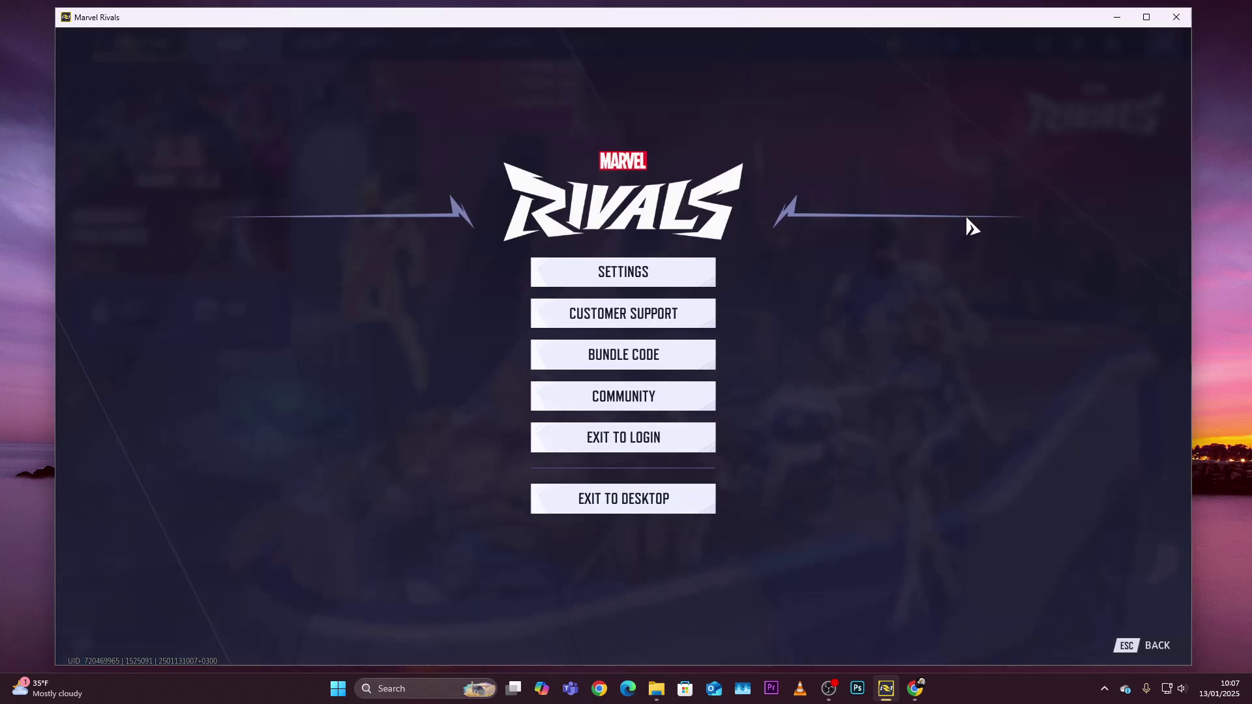
key(Escape)
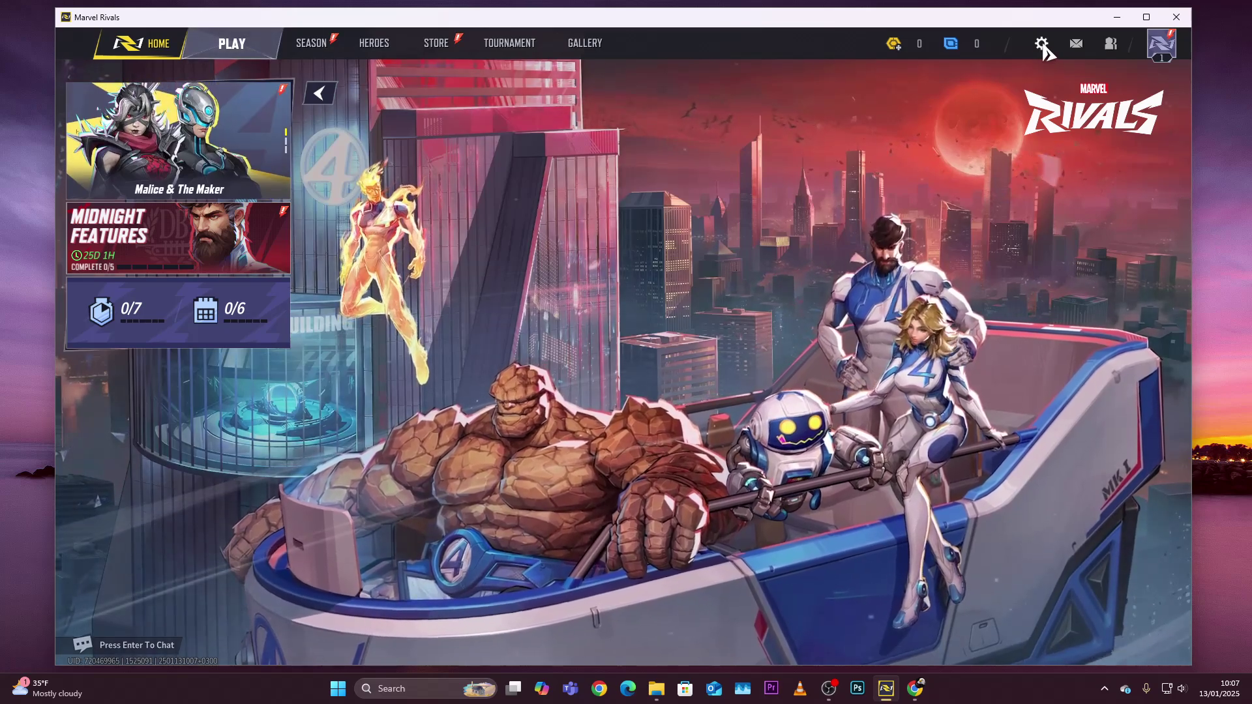
click(1043, 46)
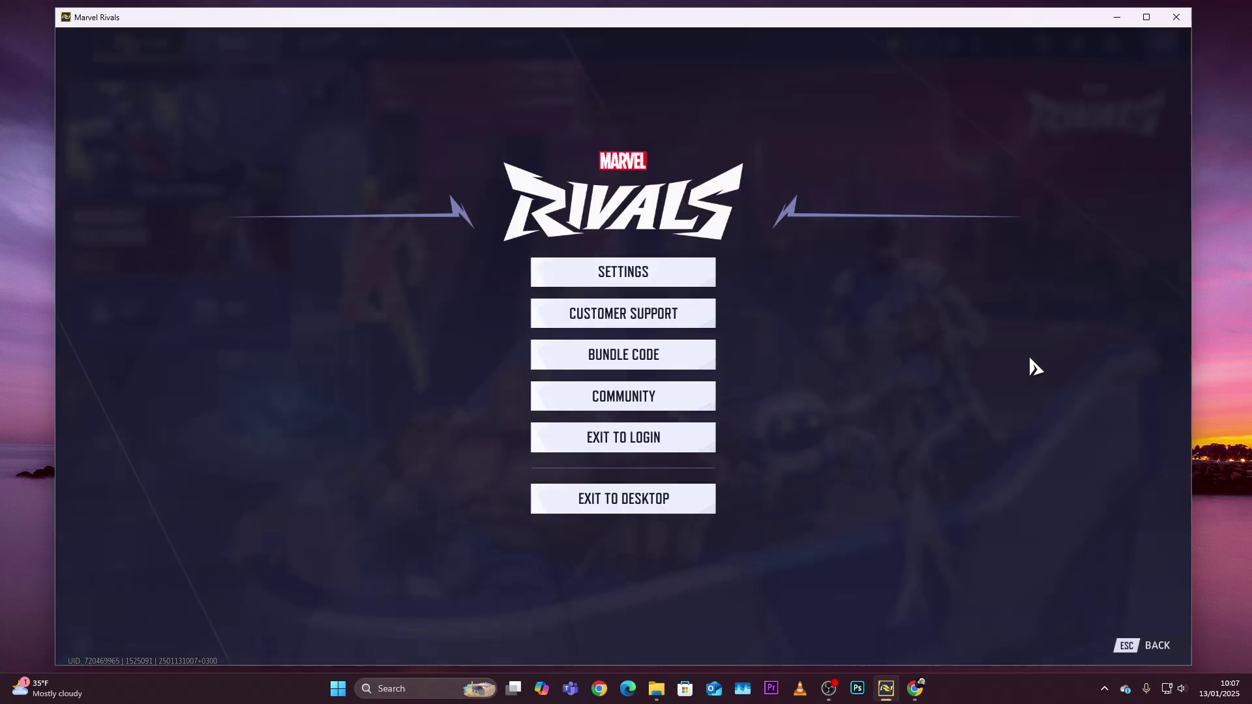
Enter Settings, glance at the Accessibility section, and return to the Display section
click(642, 284)
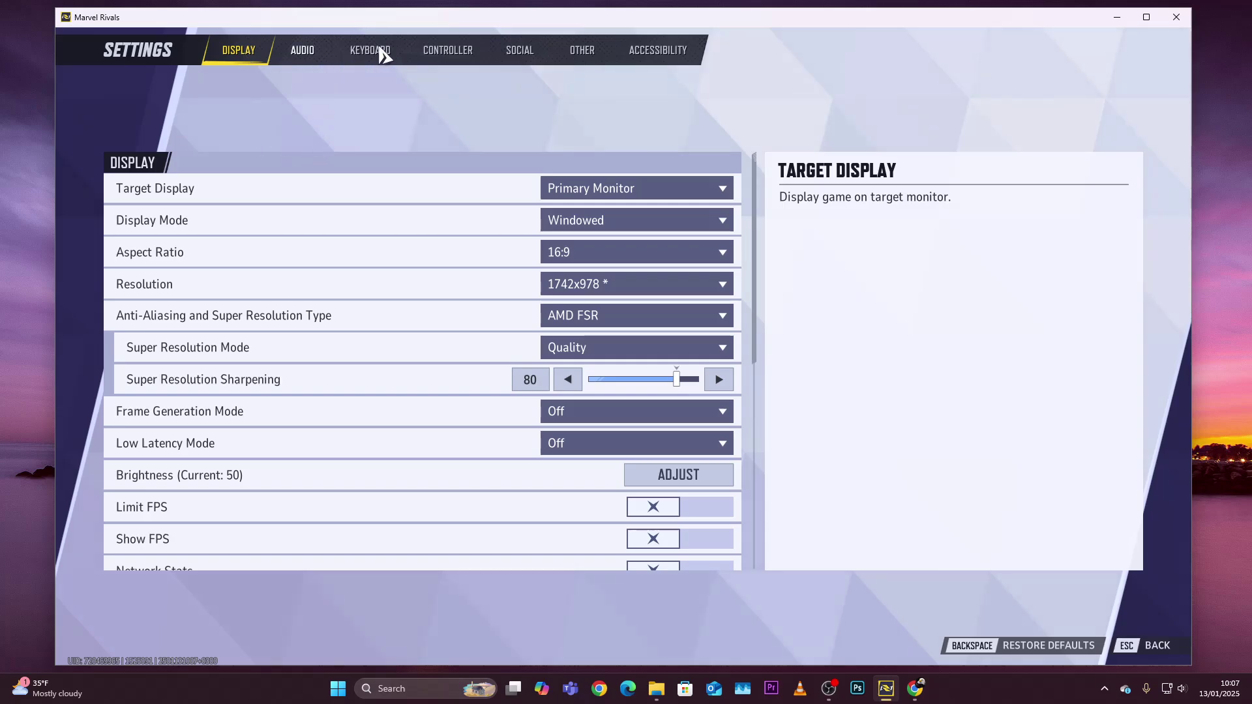
click(664, 61)
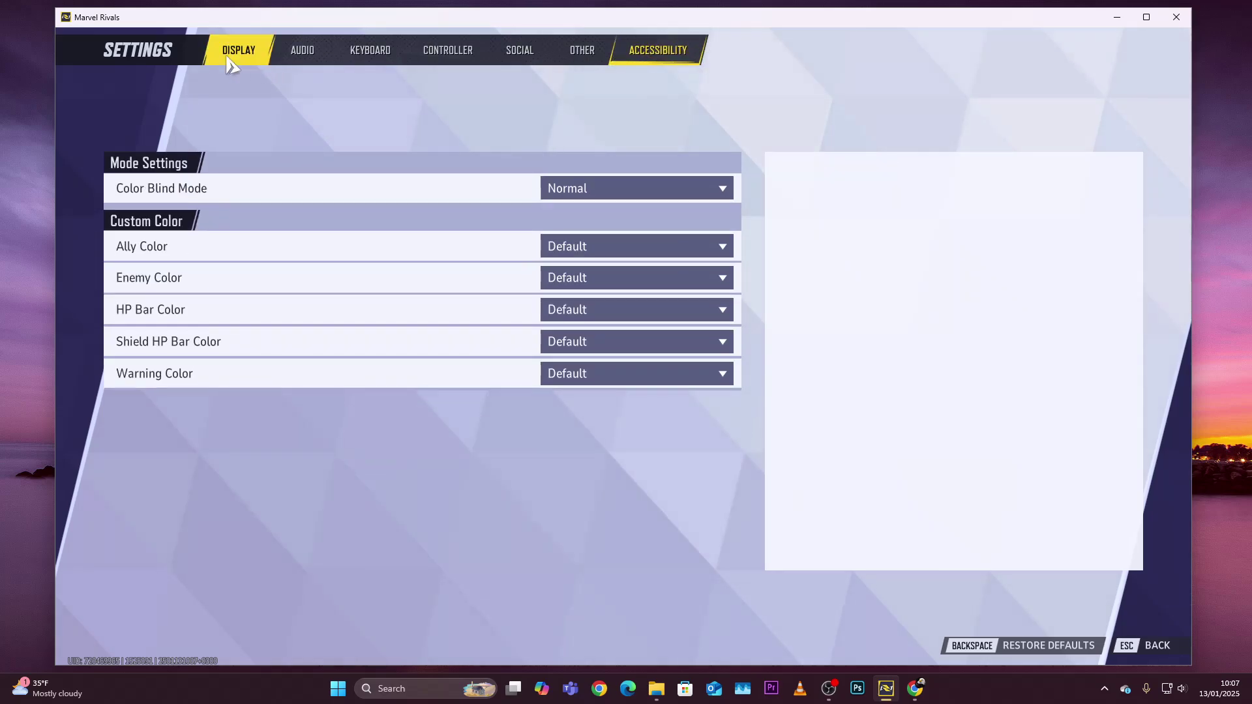
click(231, 54)
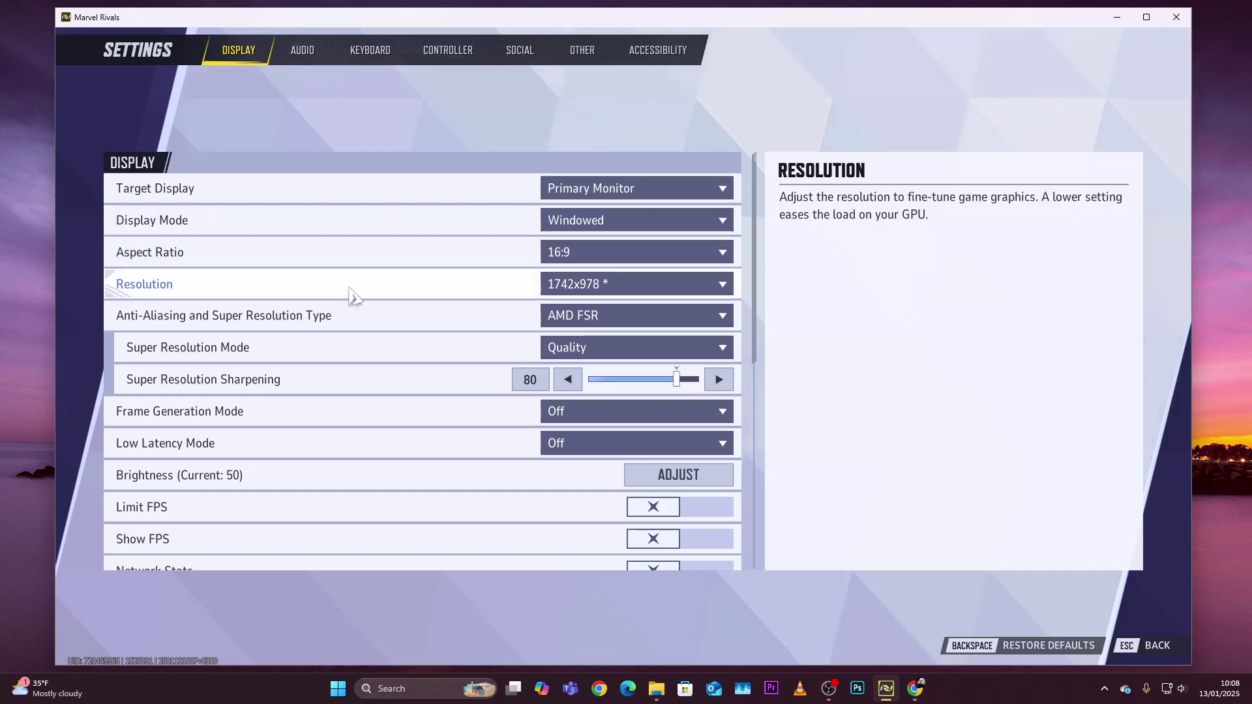
scroll(352, 294, down, 2)
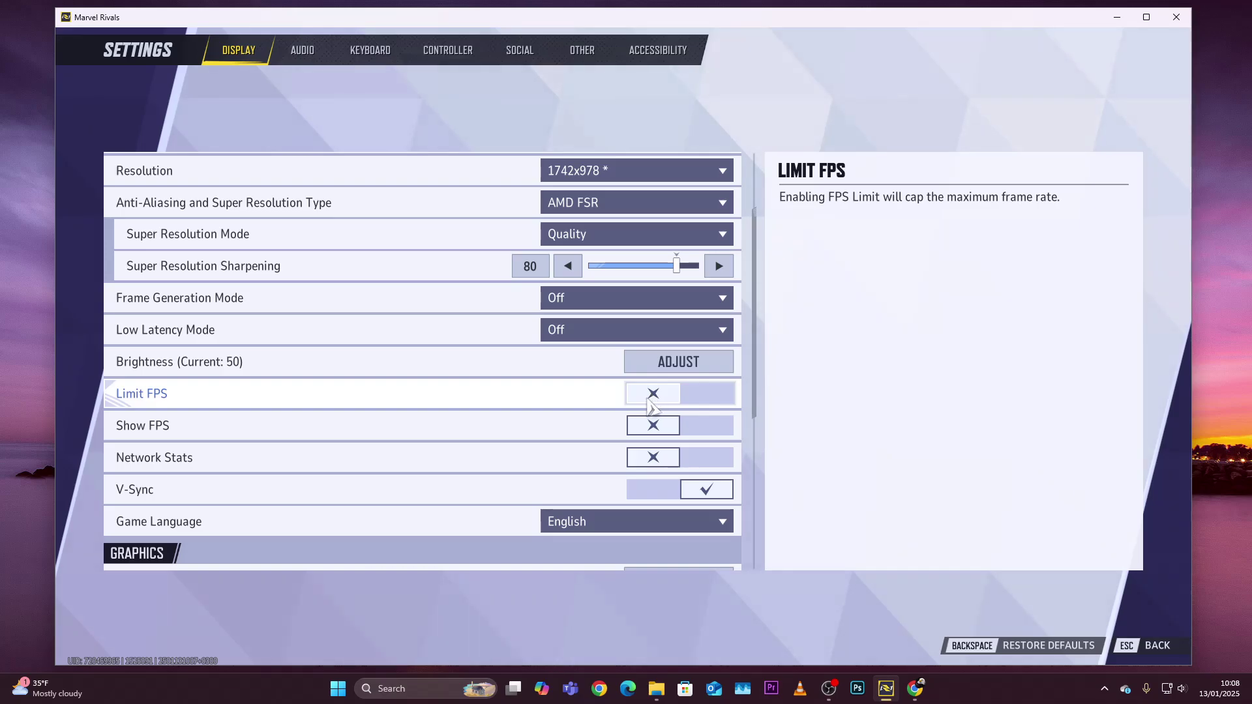
Enable Limit FPS and settle the FPS cap slider at 59 after sweeping it from 30 to 240
click(656, 403)
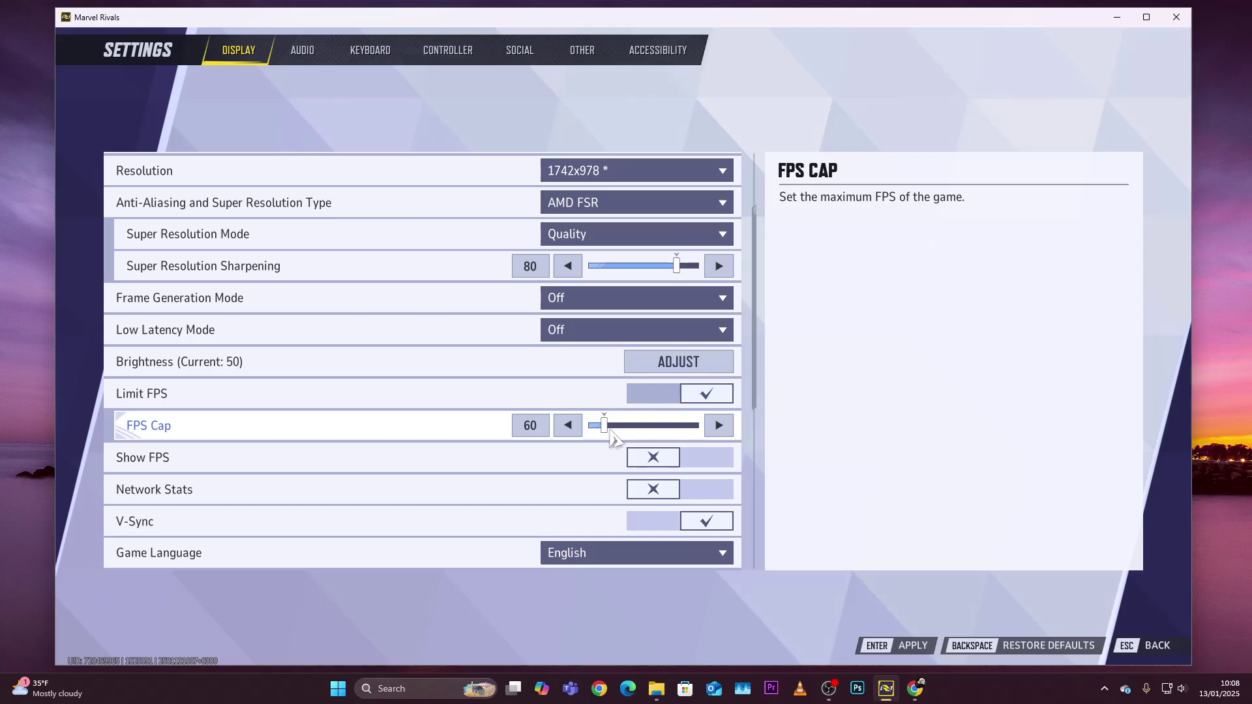
drag(608, 437, 525, 443)
drag(626, 448, 793, 449)
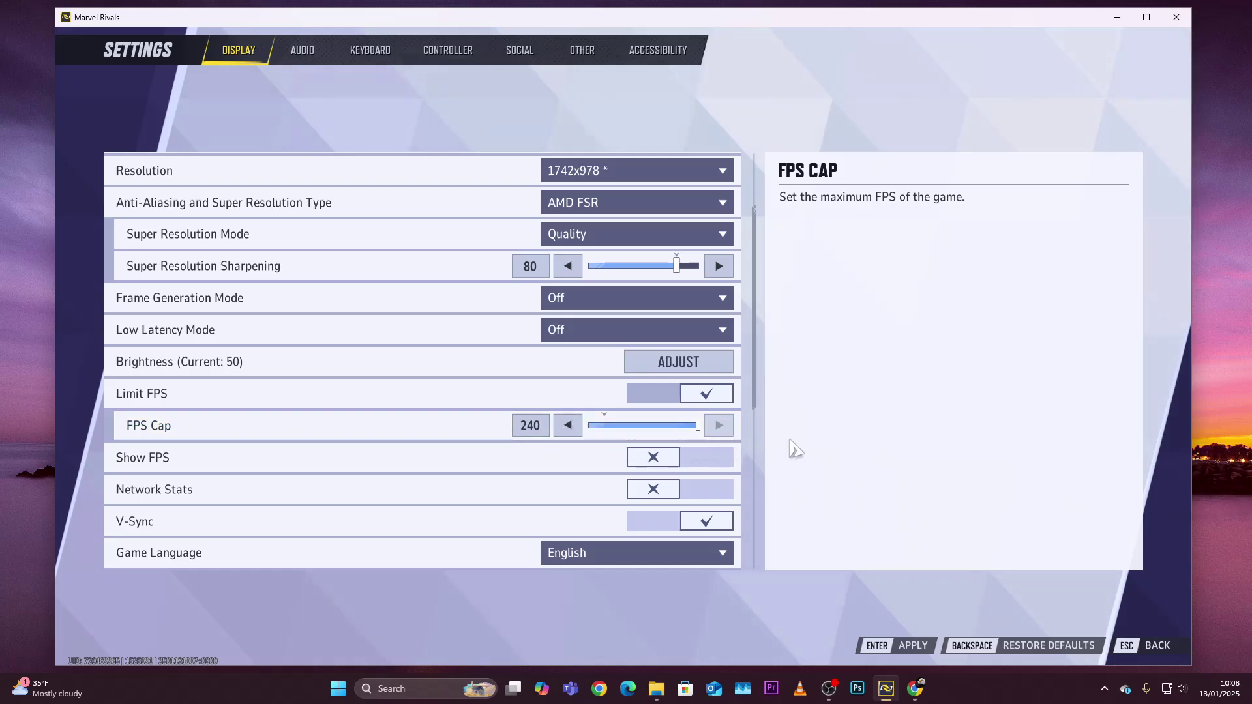
drag(792, 448, 606, 453)
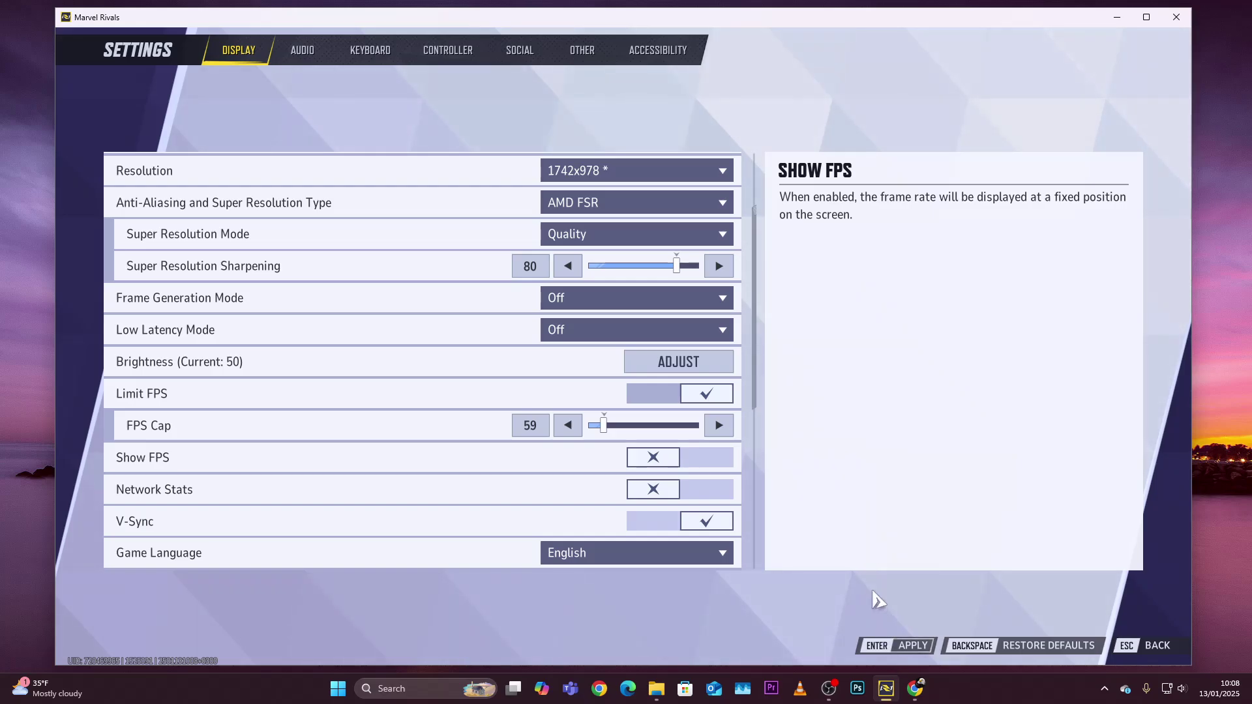
Apply the 59 FPS cap, then switch Limit FPS back off and apply that change
click(908, 654)
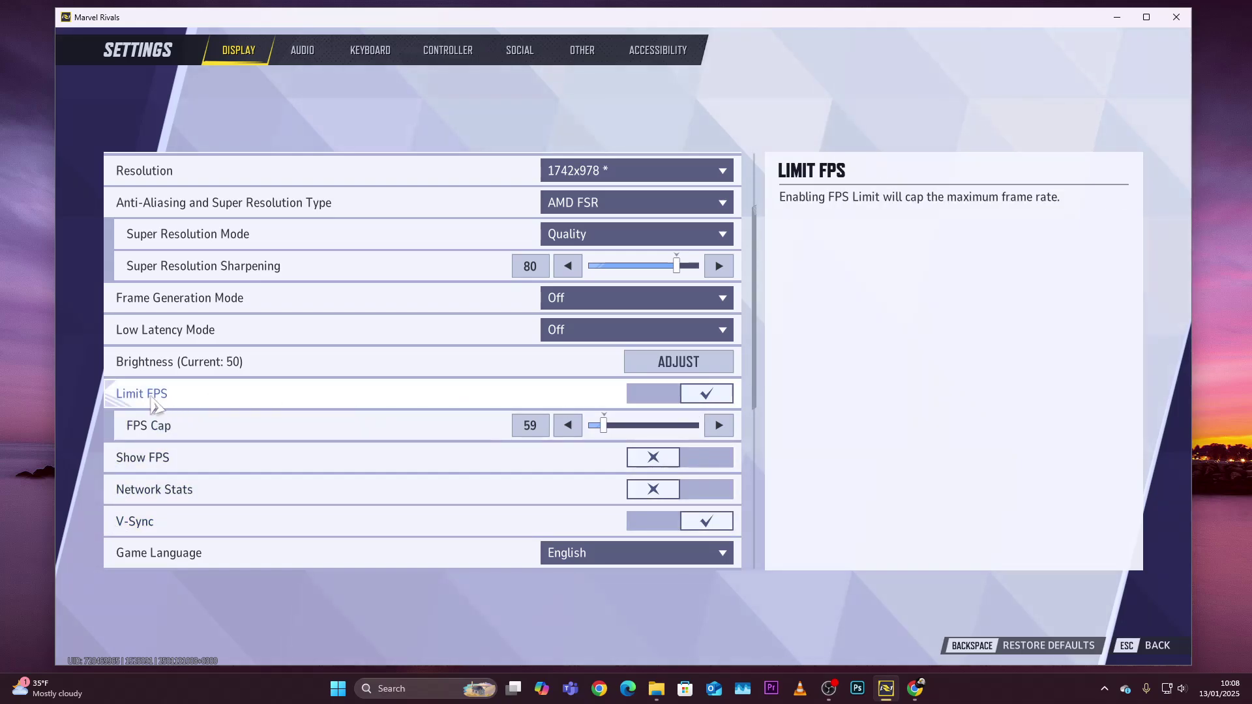
click(654, 400)
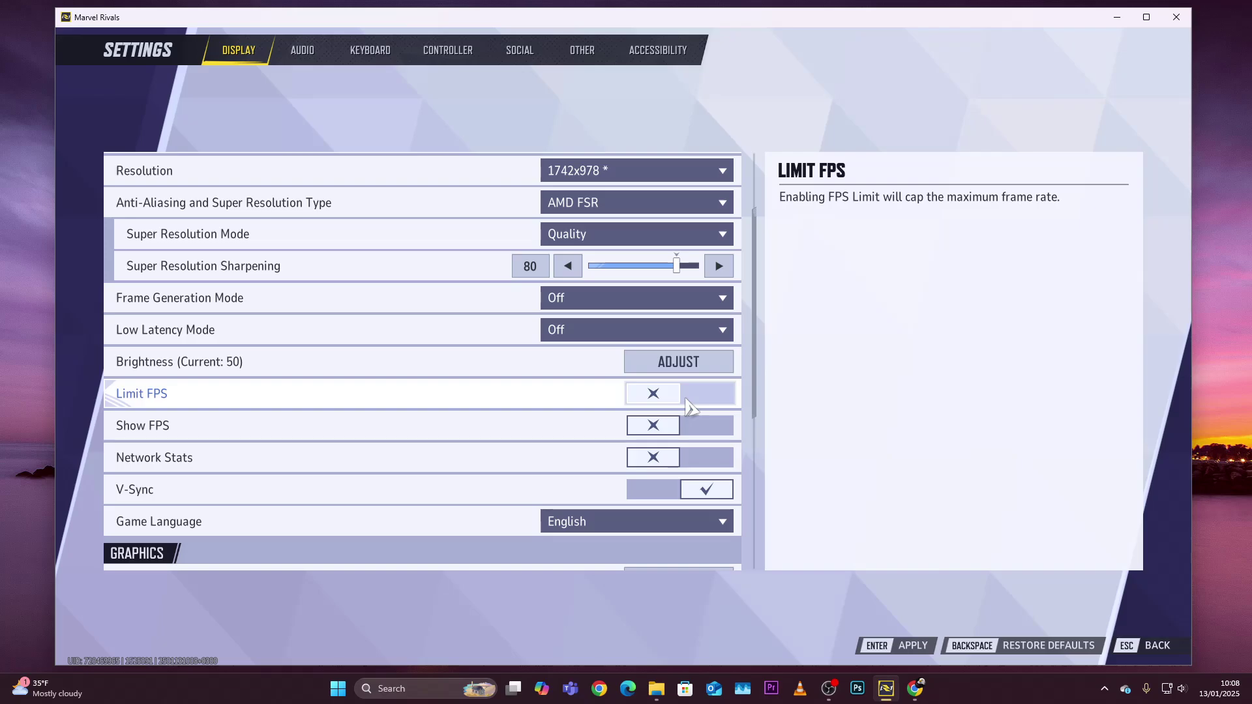
click(885, 650)
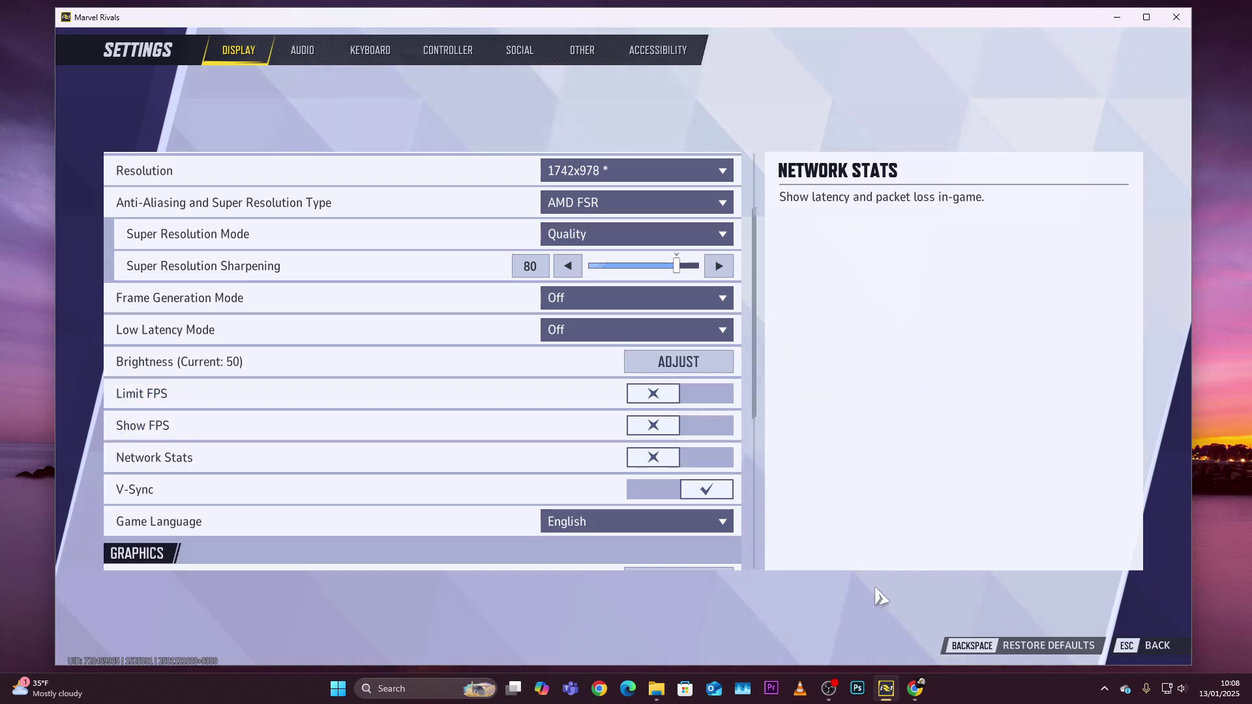